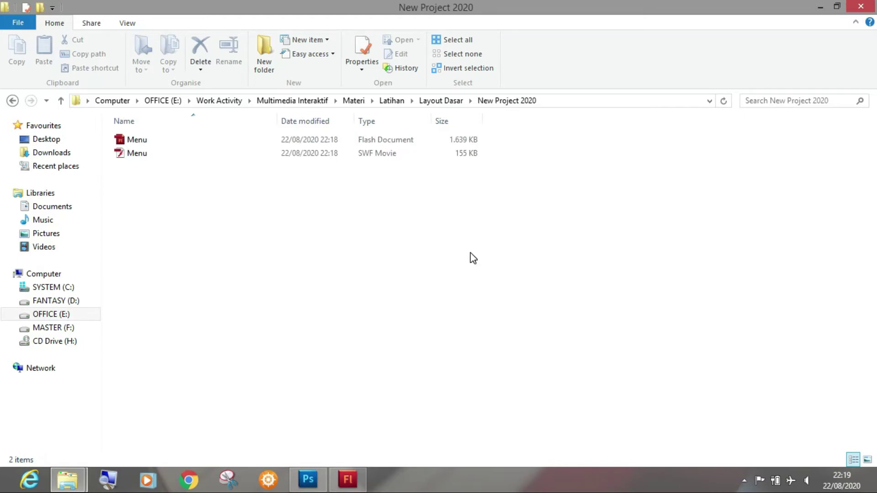
Display the contents of the New Project 2020 folder as large thumbnails and point out the two Menu files
click(867, 460)
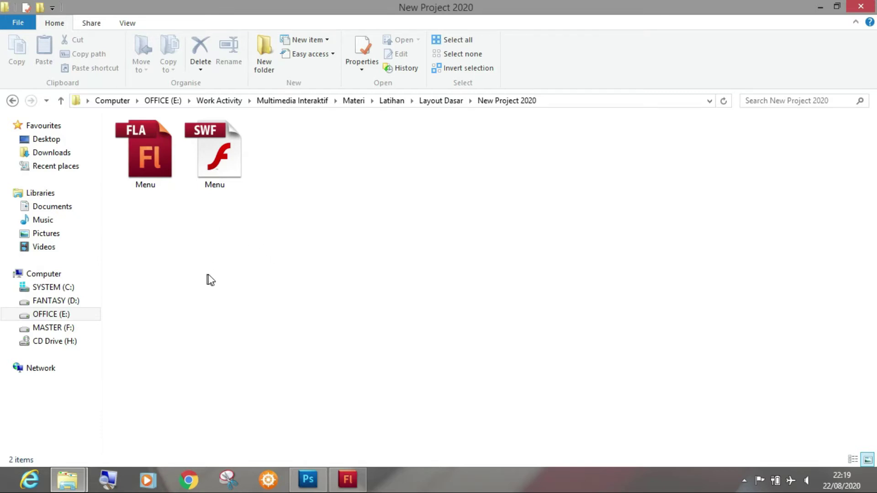
click(148, 146)
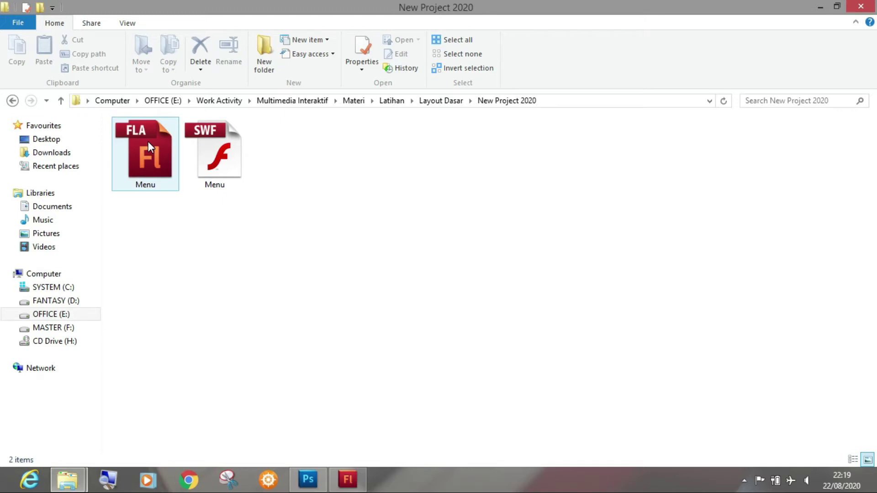
click(216, 146)
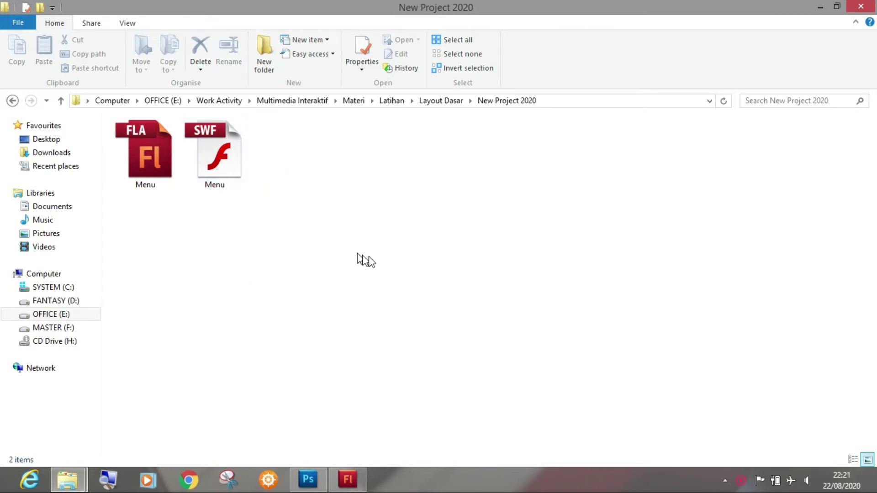
Switch to Flash and select layers M4, M1 and M2 to see which stage icon each one holds
click(350, 475)
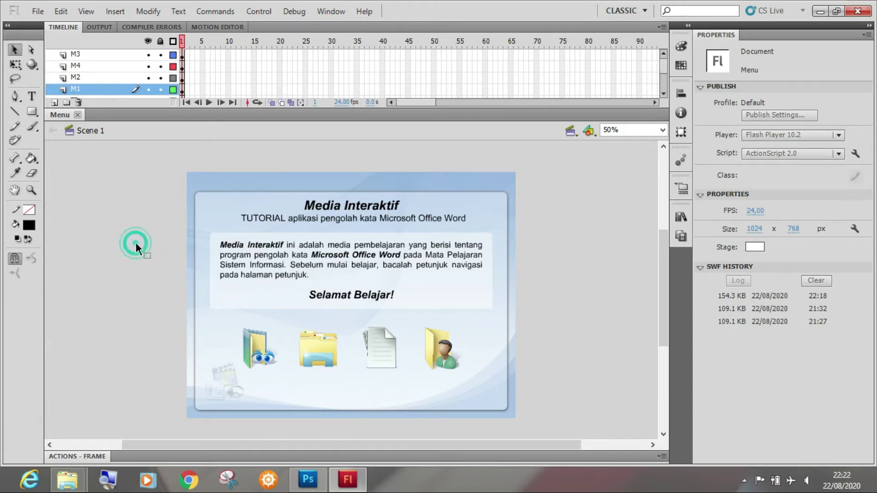
click(82, 65)
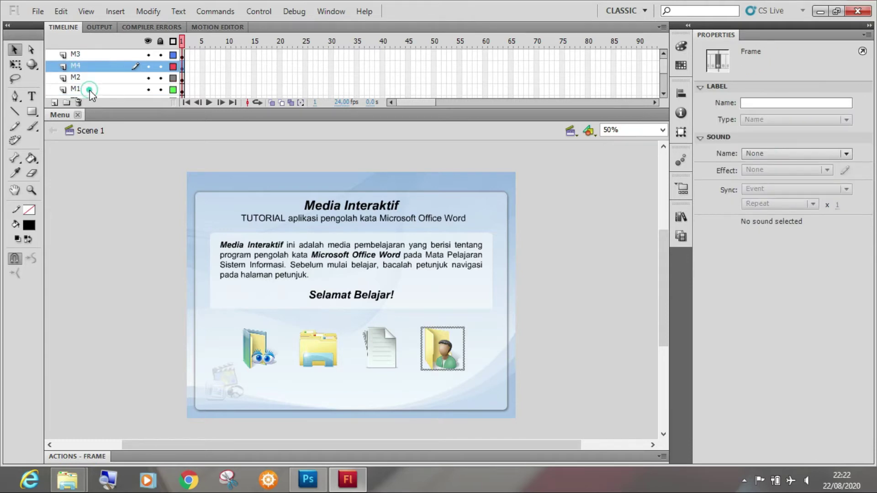
click(89, 89)
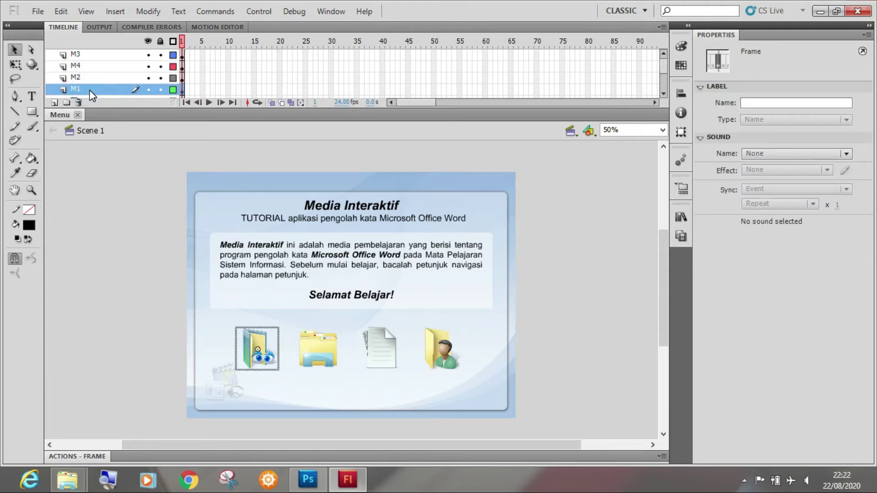
click(90, 70)
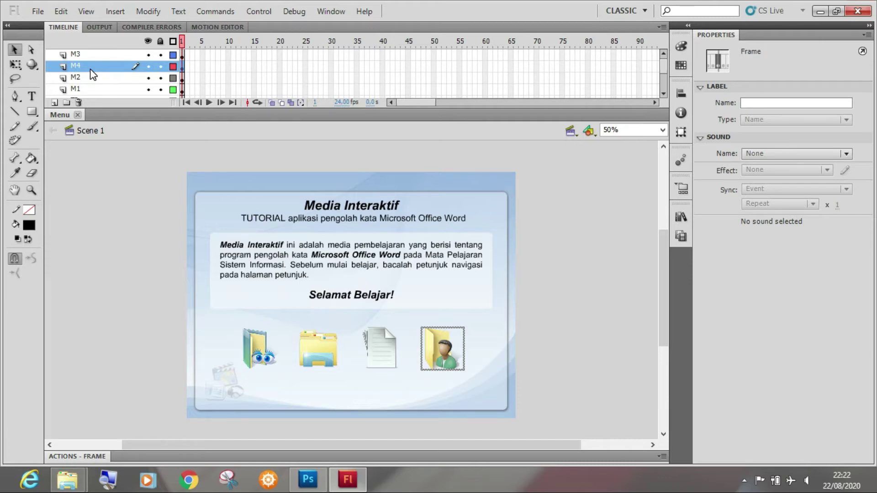
click(95, 78)
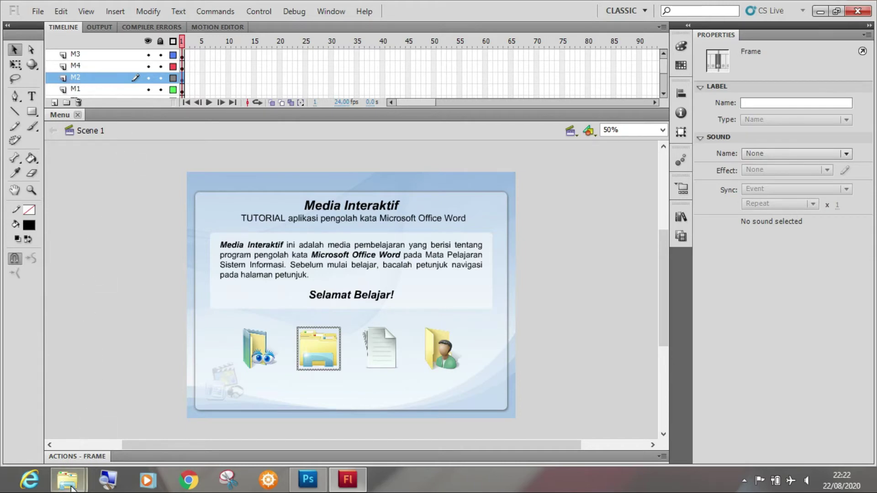
Import Misc-Arrow-Green from Latihan's Bahan Desain > Icon folder onto layer M2 and place it just outside the stage's left edge at about X -62.9, Y 79.95
mouse_move(72, 488)
click(78, 436)
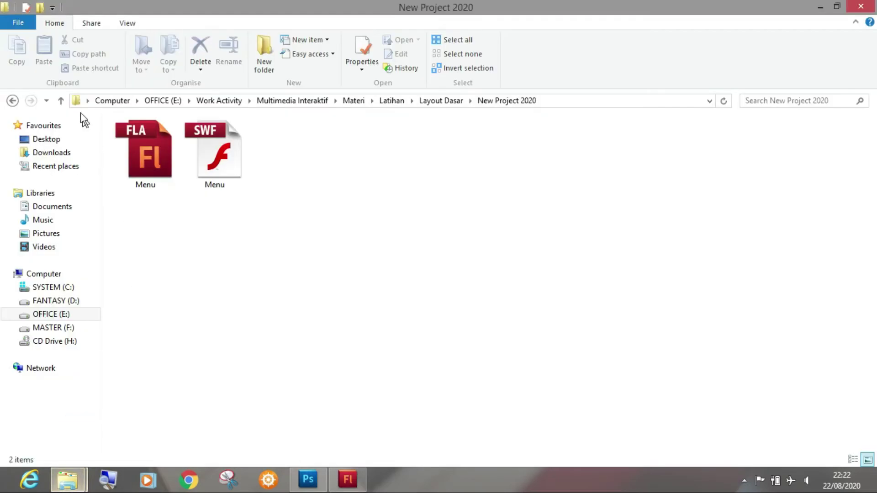
click(60, 101)
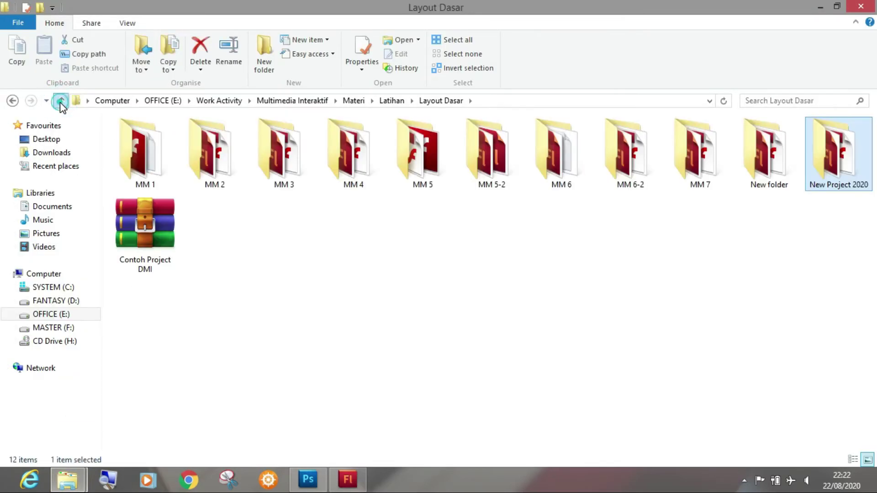
click(61, 101)
double_click(142, 155)
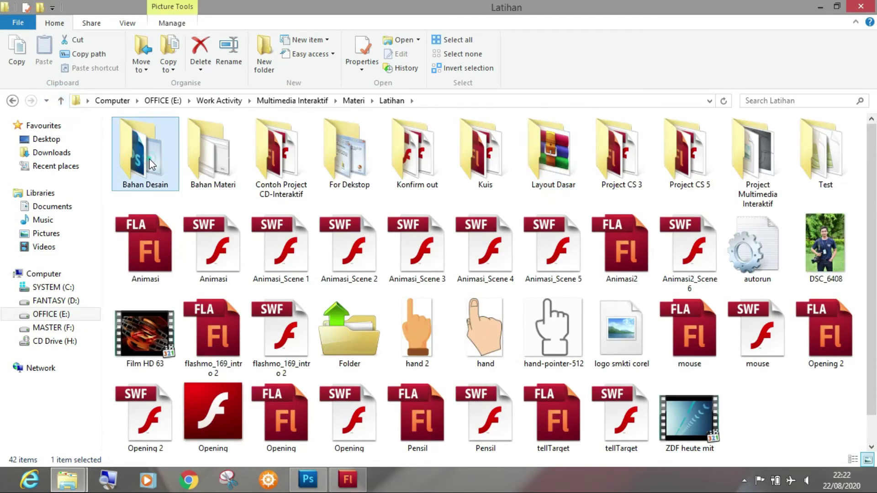
click(196, 157)
double_click(196, 157)
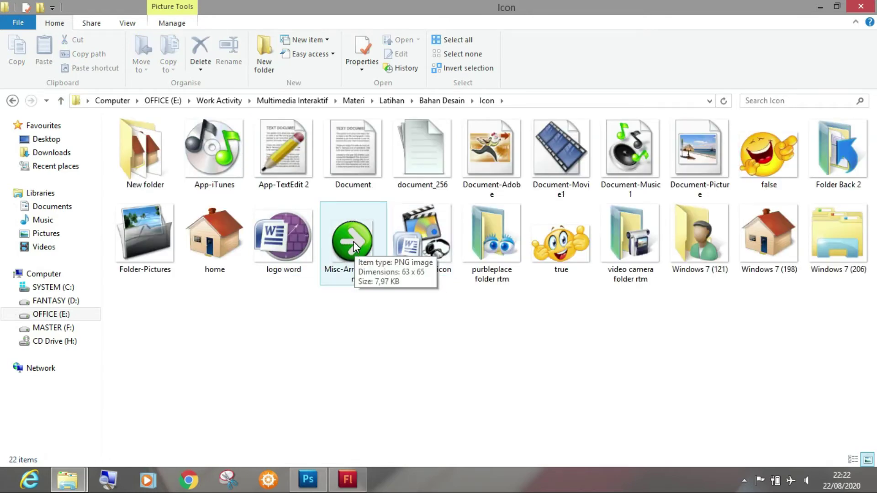
drag(353, 241, 233, 327)
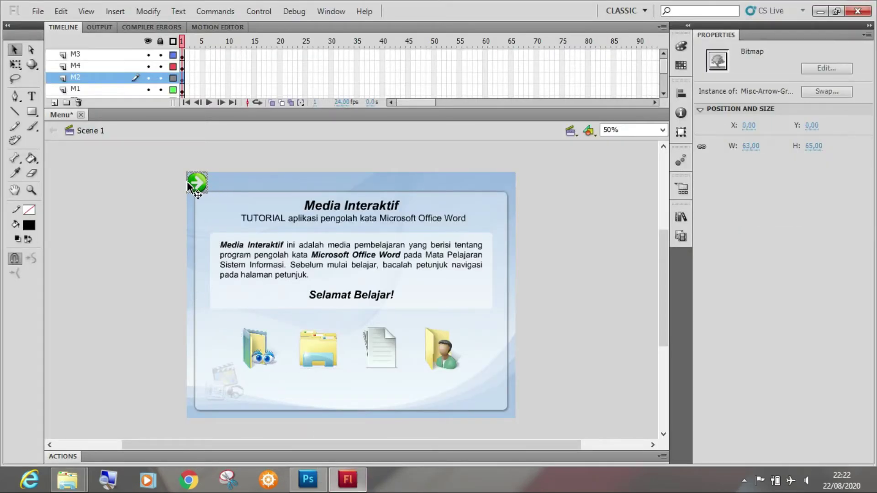
drag(195, 188, 175, 214)
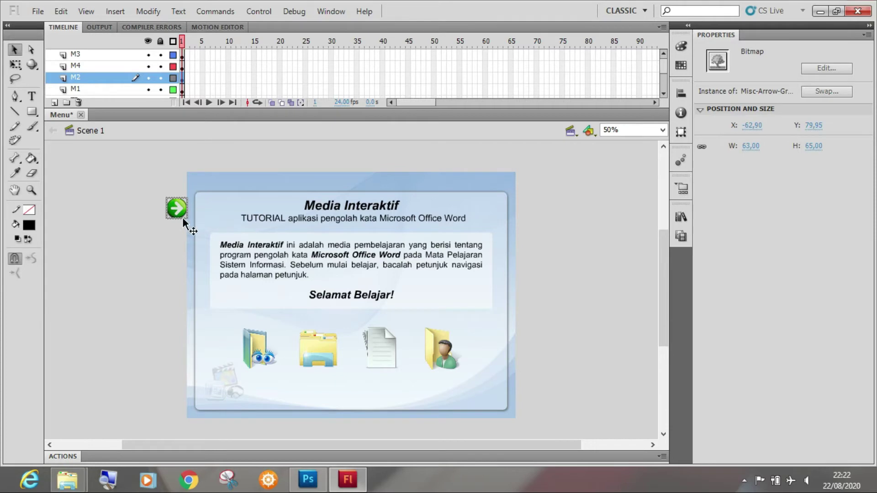
Select layers M4, M3 and M1 and browse the layer list to look for the green arrow's layer
click(100, 64)
click(100, 56)
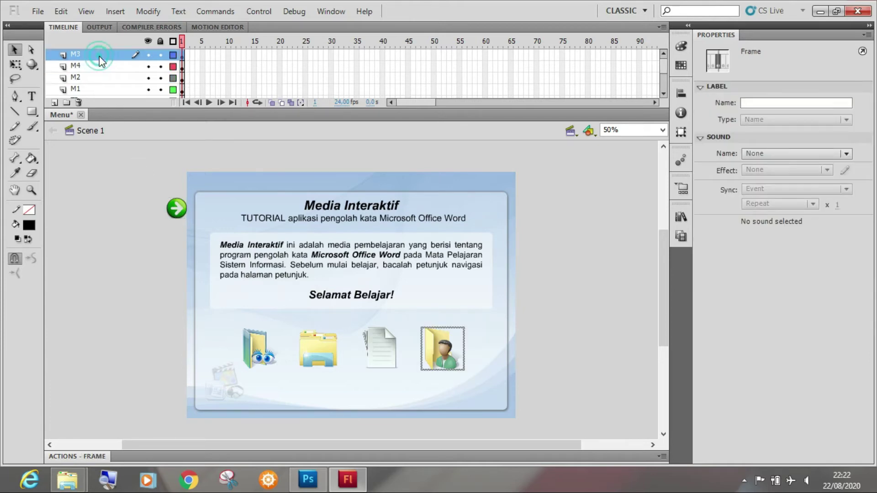
click(100, 88)
scroll(99, 91, down, 2)
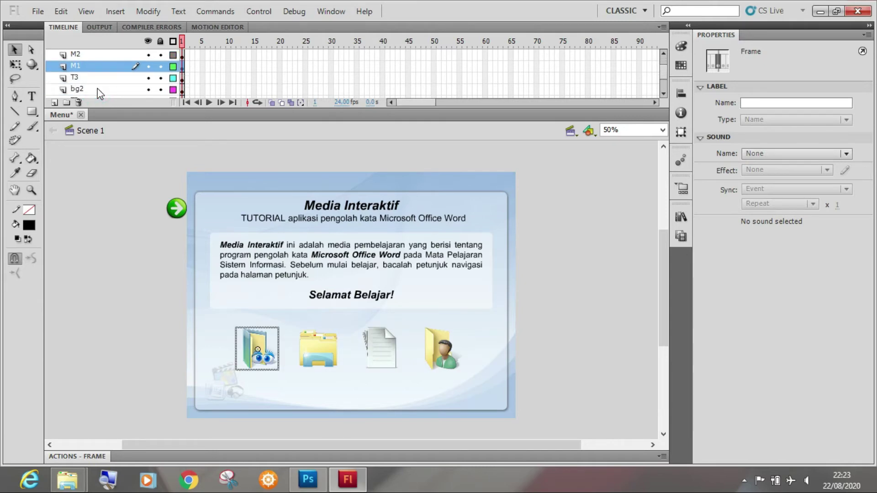
scroll(100, 93, up, 2)
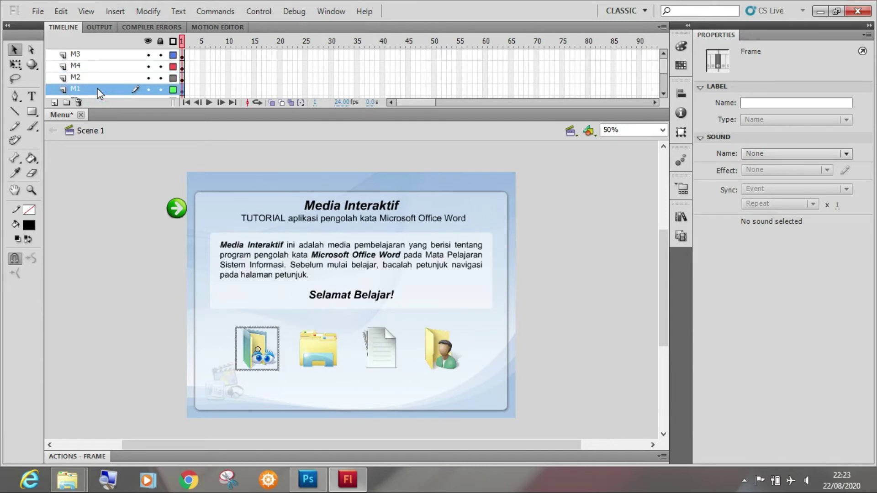
scroll(100, 92, down, 2)
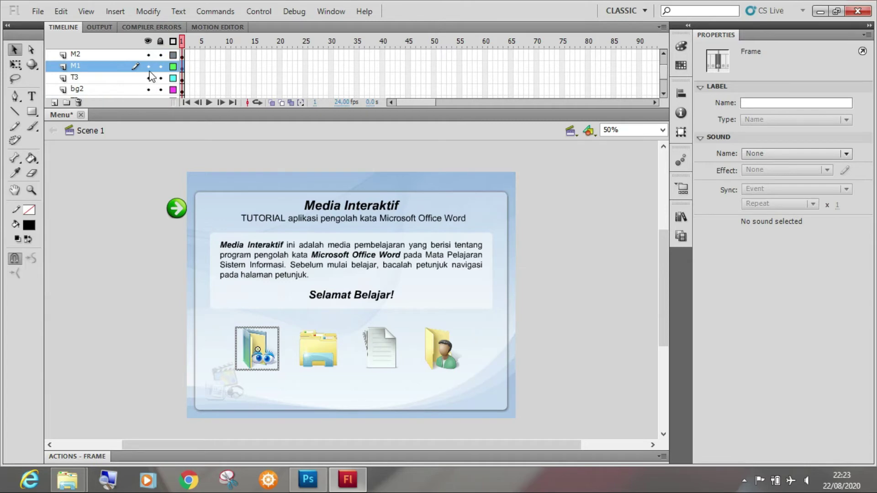
Hide and reshow layers M1, M2 and M4 to check which one contains the green arrow
click(148, 66)
click(149, 68)
scroll(152, 82, up, 1)
click(148, 67)
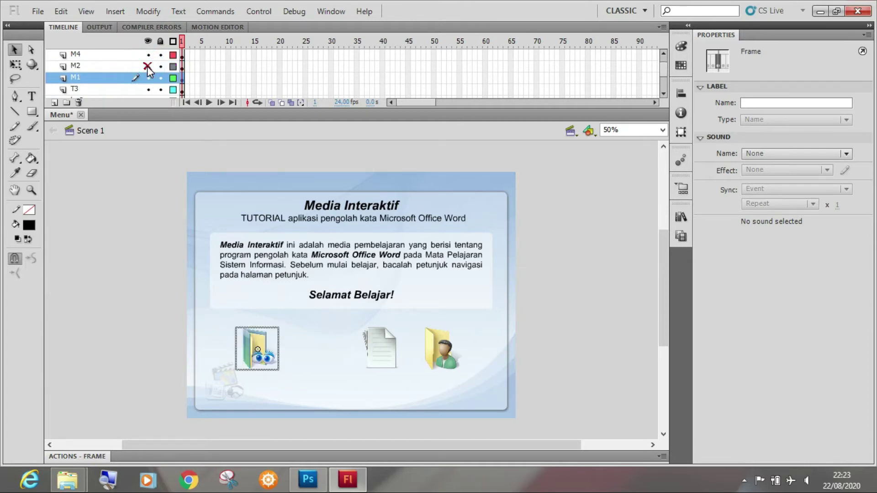
click(148, 66)
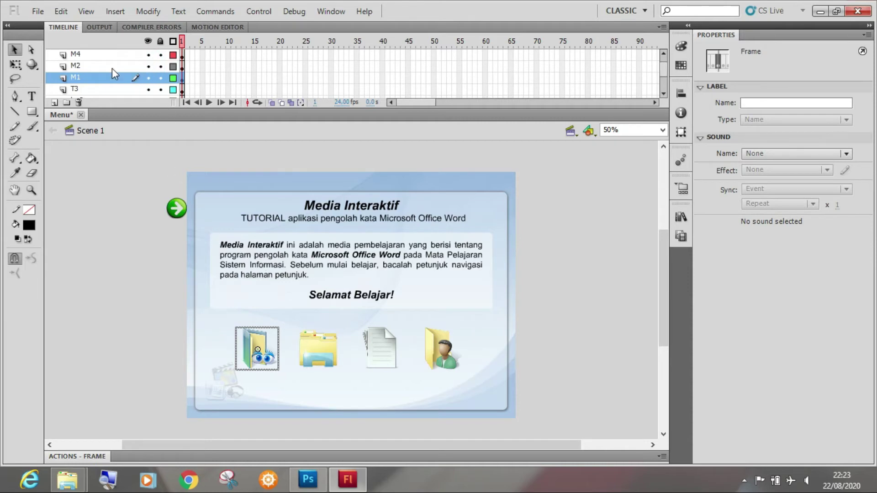
click(148, 67)
click(149, 65)
click(149, 55)
click(148, 55)
click(148, 66)
click(149, 67)
Nudge the green arrow on layer M2 farther from the stage to X -98.9 and delete it
click(176, 208)
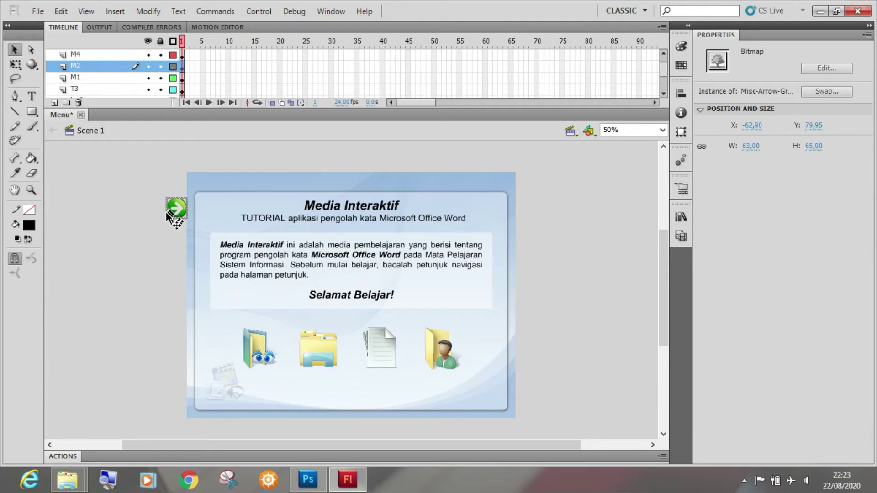
key(Left)
key(Left)
key(Left)
key(Left)
key(Left)
key(Left)
key(Left)
key(Left)
key(Left)
key(Left)
key(Left)
key(Left)
key(Left)
key(Left)
key(Left)
key(Left)
key(Left)
key(Left)
key(Left)
key(Left)
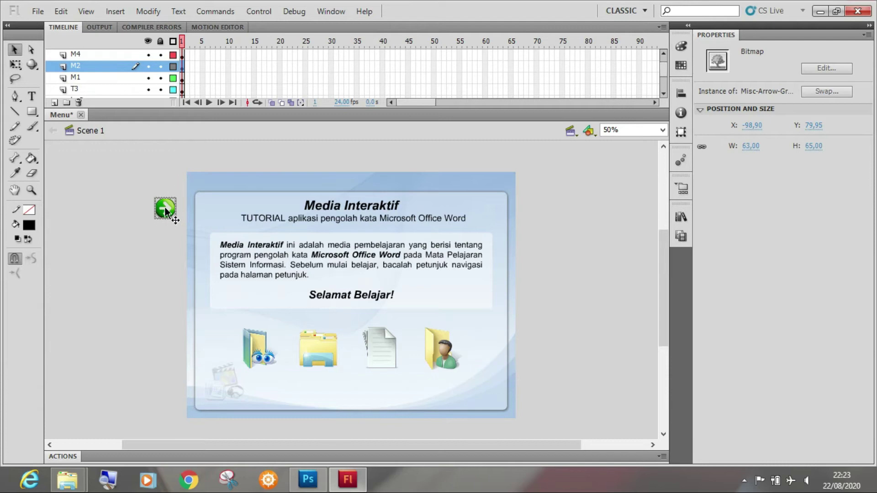
key(Delete)
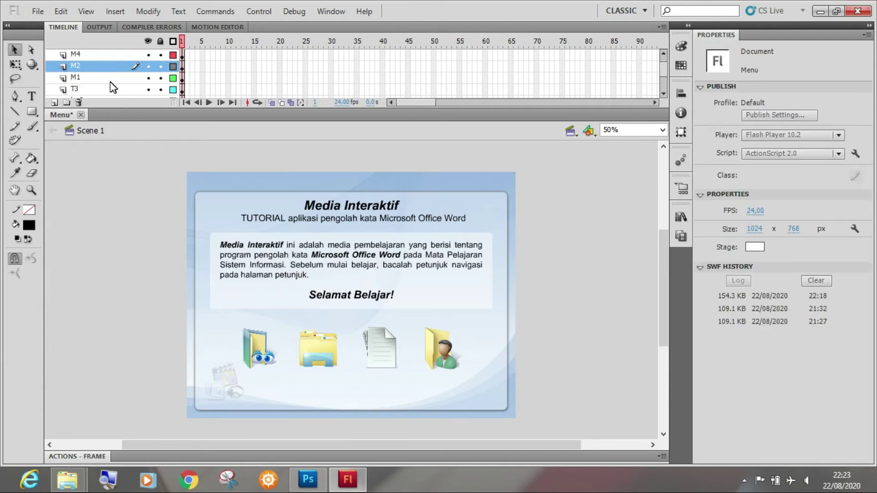
Add a new layer above M3 and place the green arrow image on it beside the stage, at about X -129.55, Y 296.75
click(98, 58)
scroll(98, 59, up, 1)
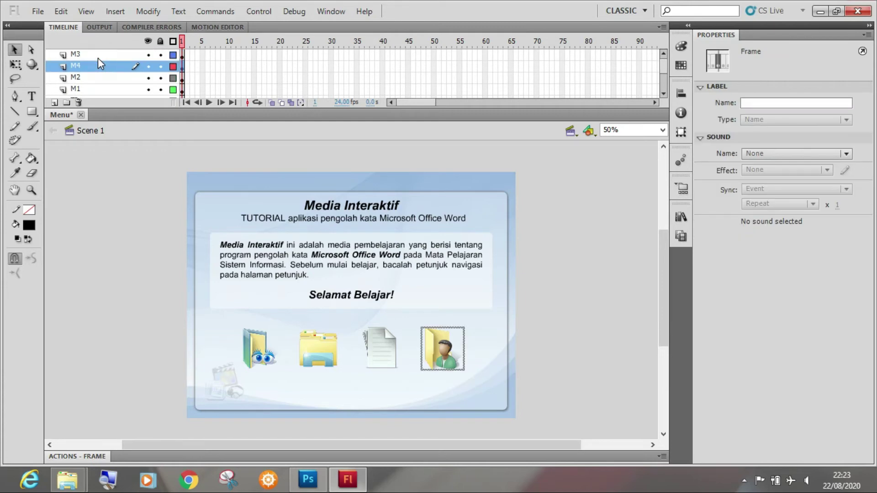
click(98, 58)
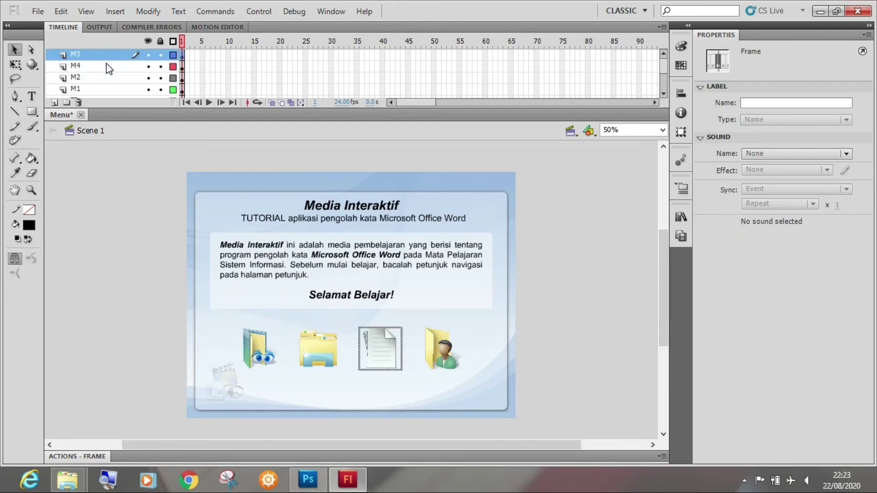
click(54, 101)
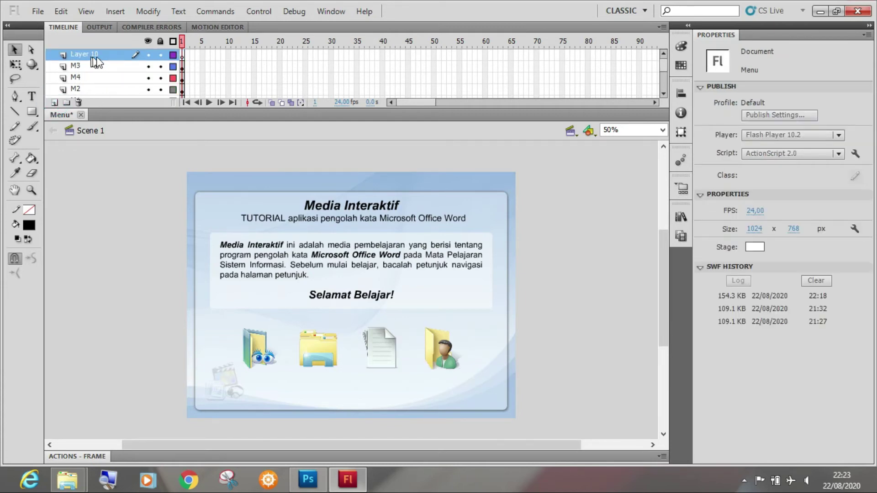
click(103, 57)
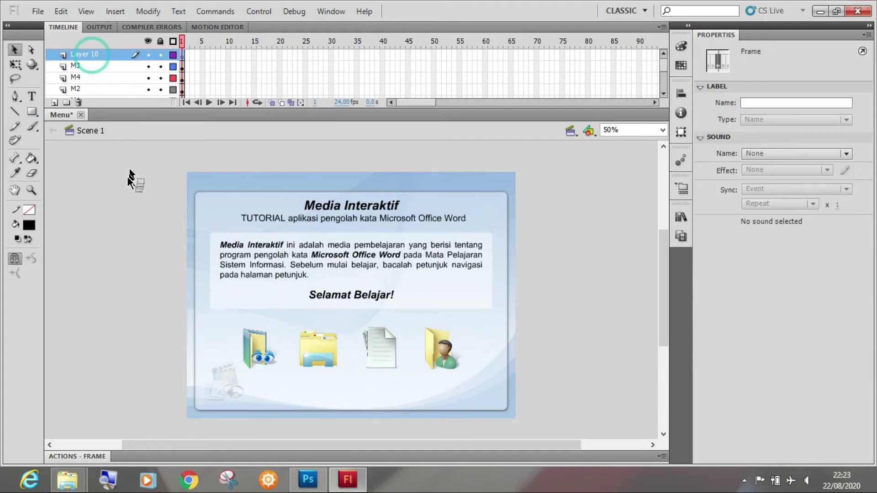
drag(130, 176, 130, 176)
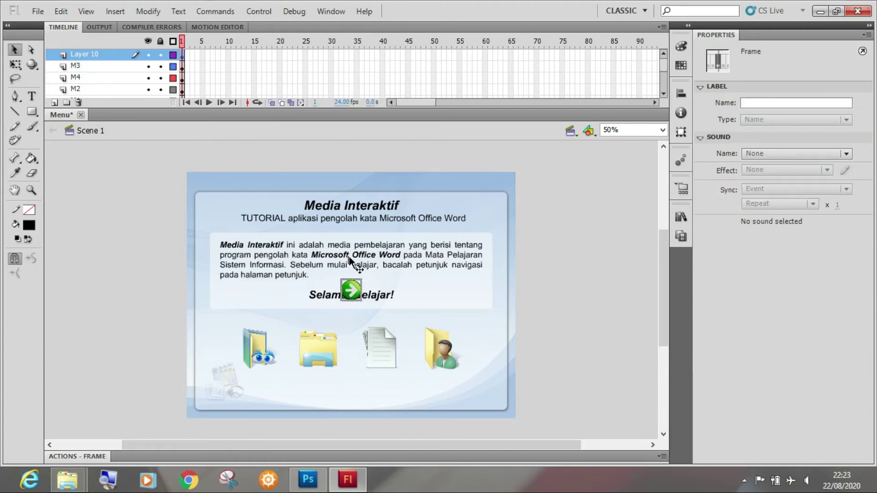
drag(351, 290, 154, 280)
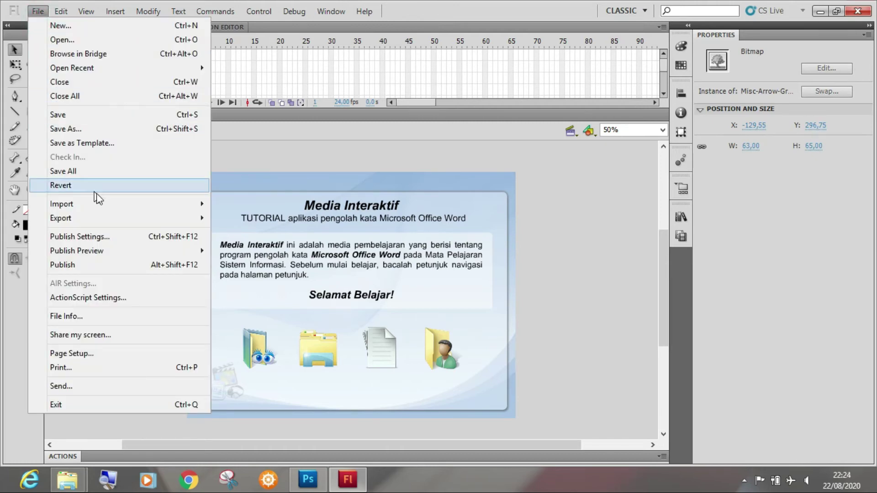
Review the options for importing to the stage or the library, and examine the document's Library items
mouse_move(204, 206)
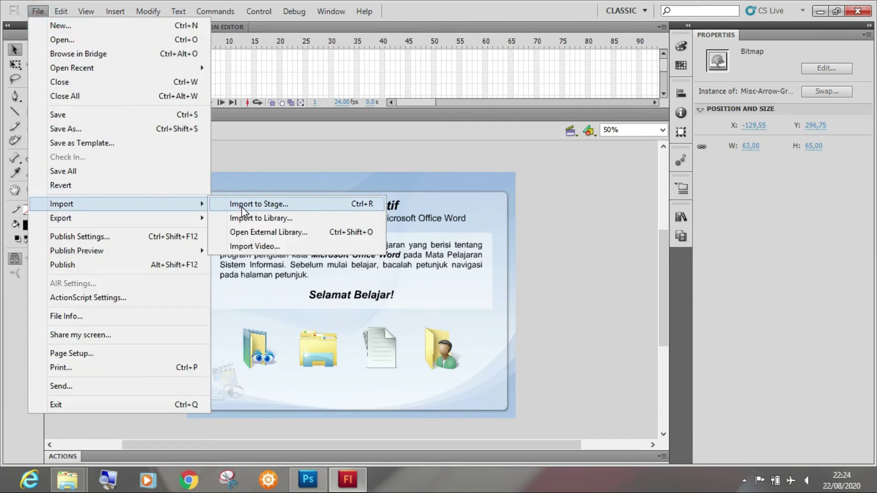
click(251, 155)
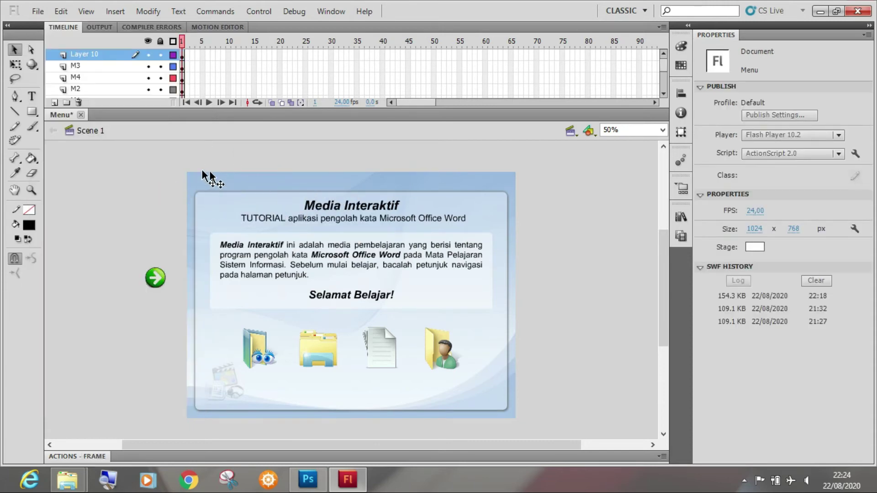
click(37, 11)
mouse_move(122, 205)
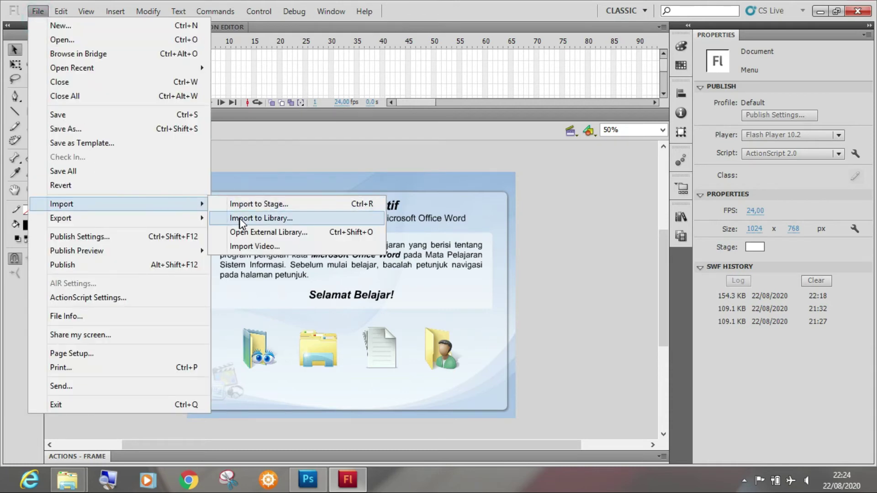
click(556, 213)
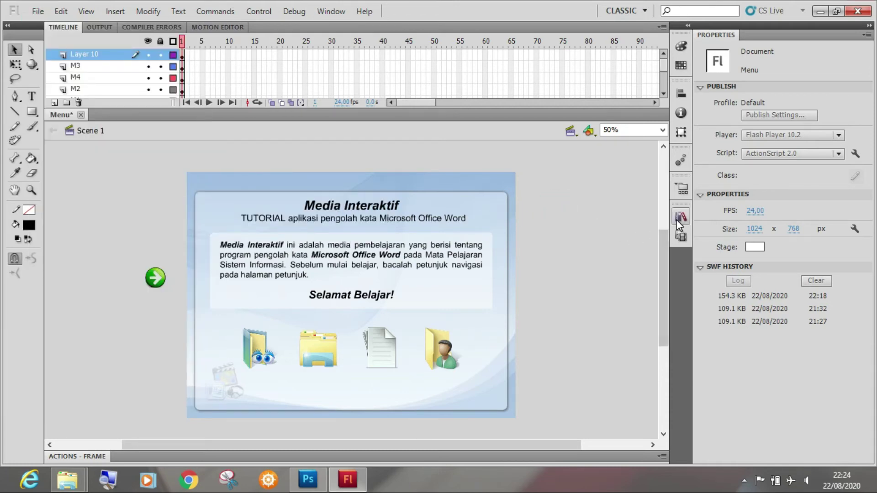
click(681, 218)
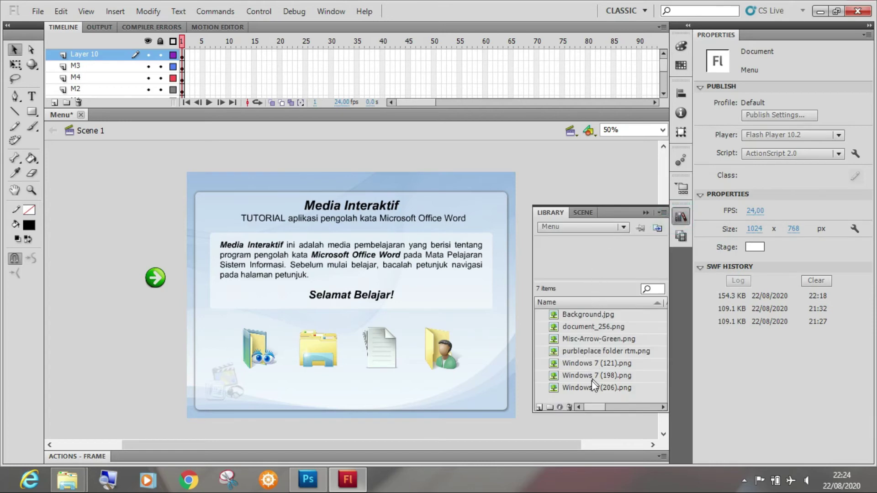
click(543, 178)
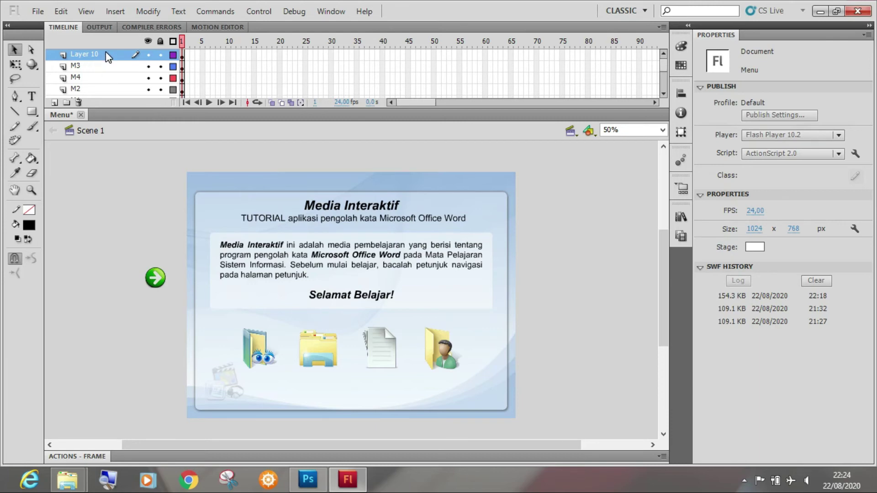
Delete the layer above M3 together with its green arrow
click(156, 279)
click(109, 209)
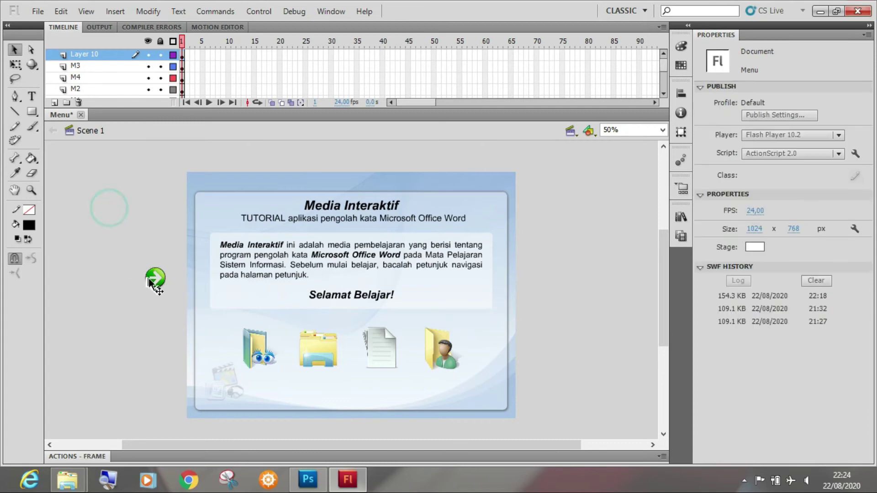
click(101, 54)
click(79, 102)
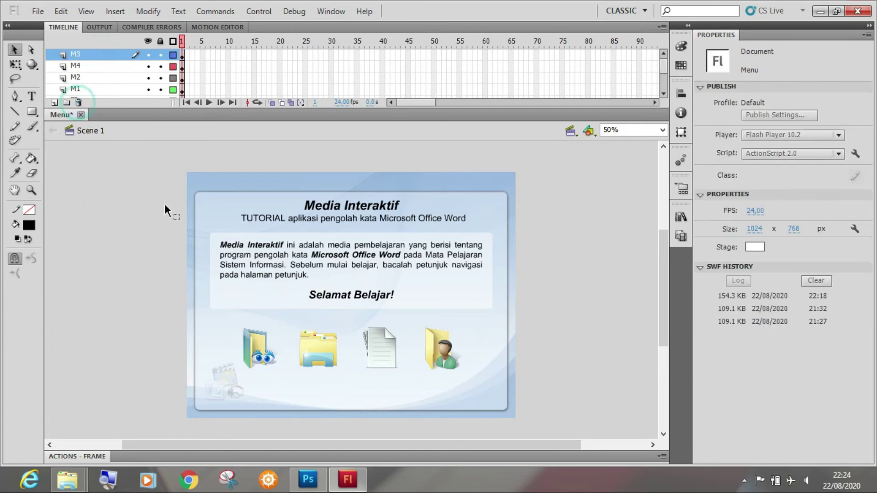